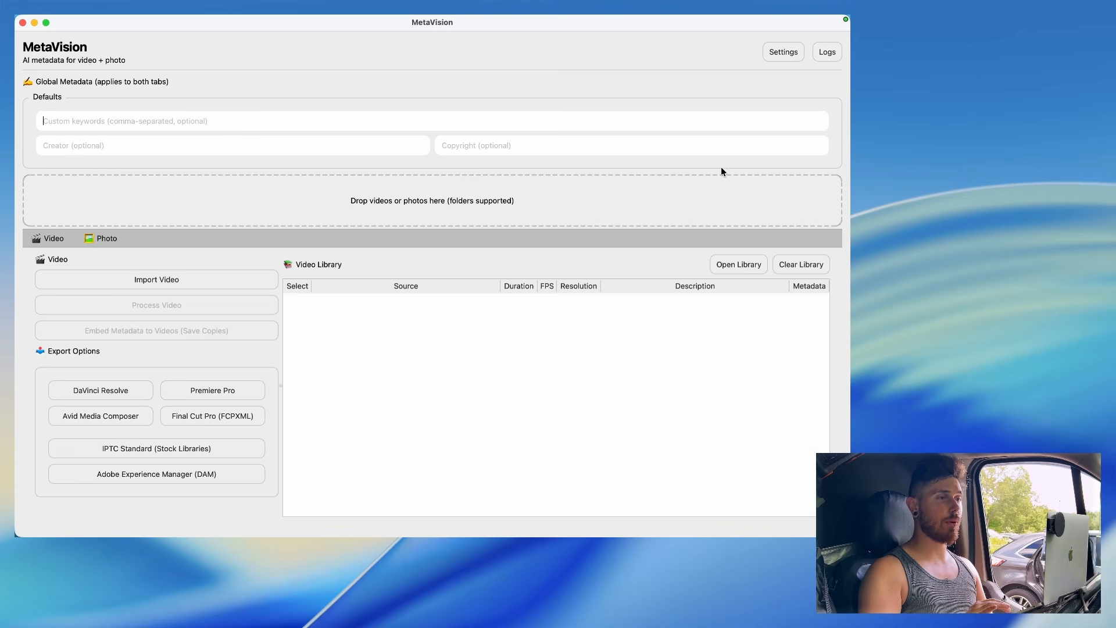
- Open the application settings and choose Local model (llama.cpp) as the vision provider
click(782, 51)
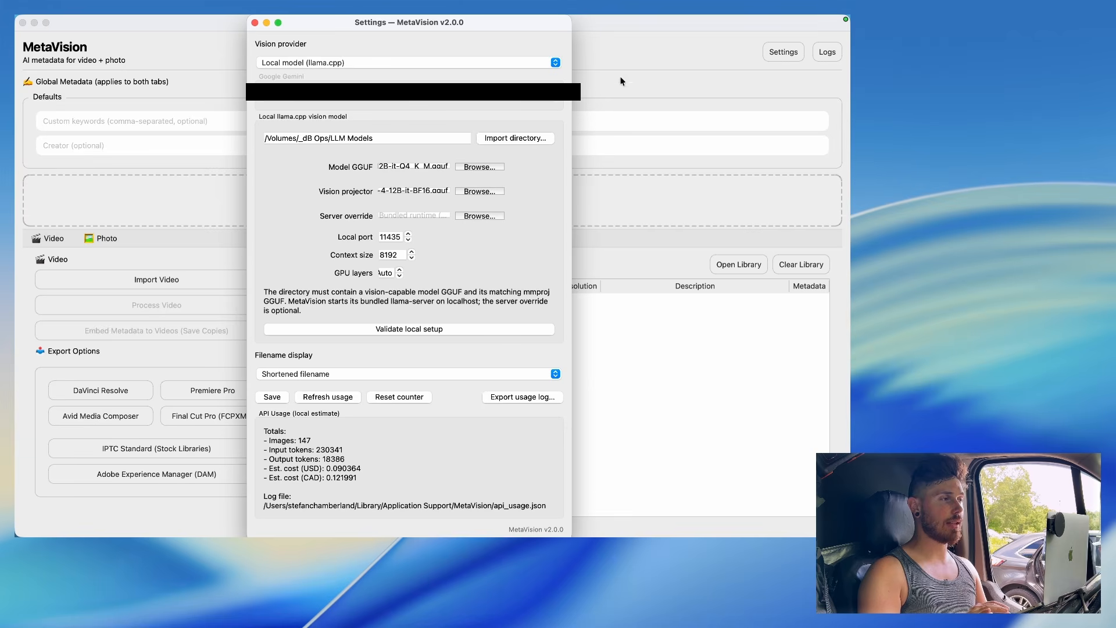
click(515, 63)
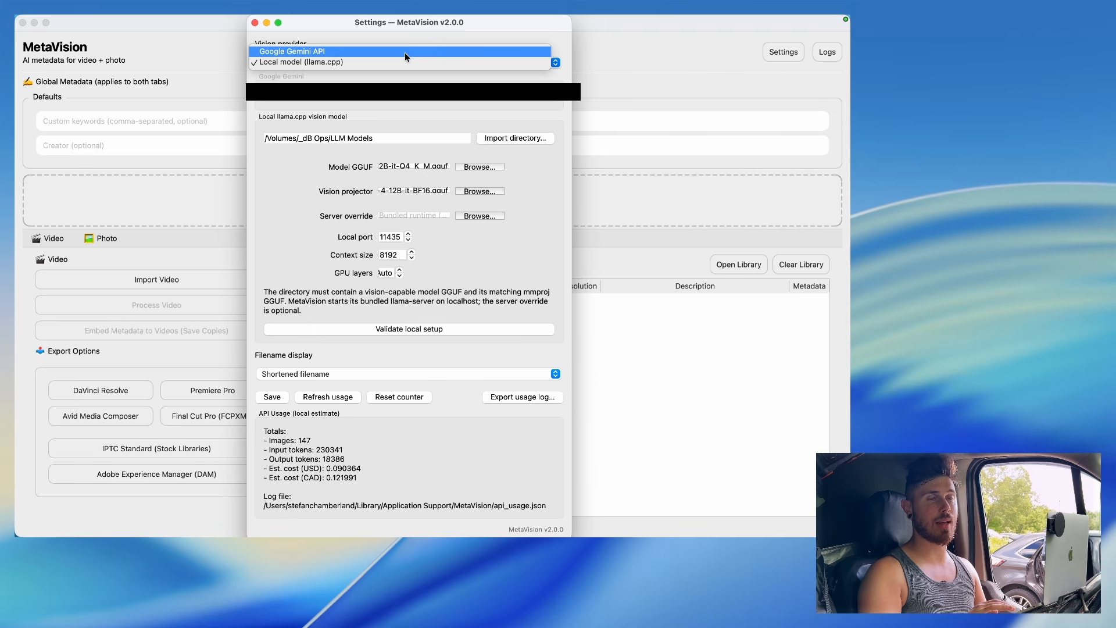
click(357, 66)
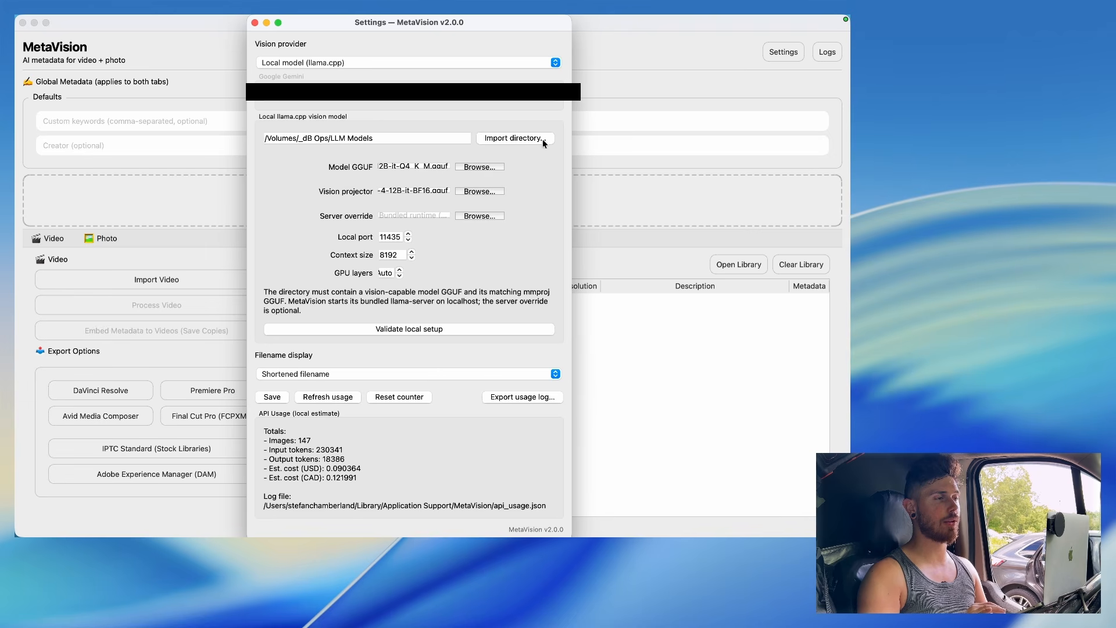
- Import the LLM Models folder from the _dB Ops drive as the local vision model directory
click(517, 137)
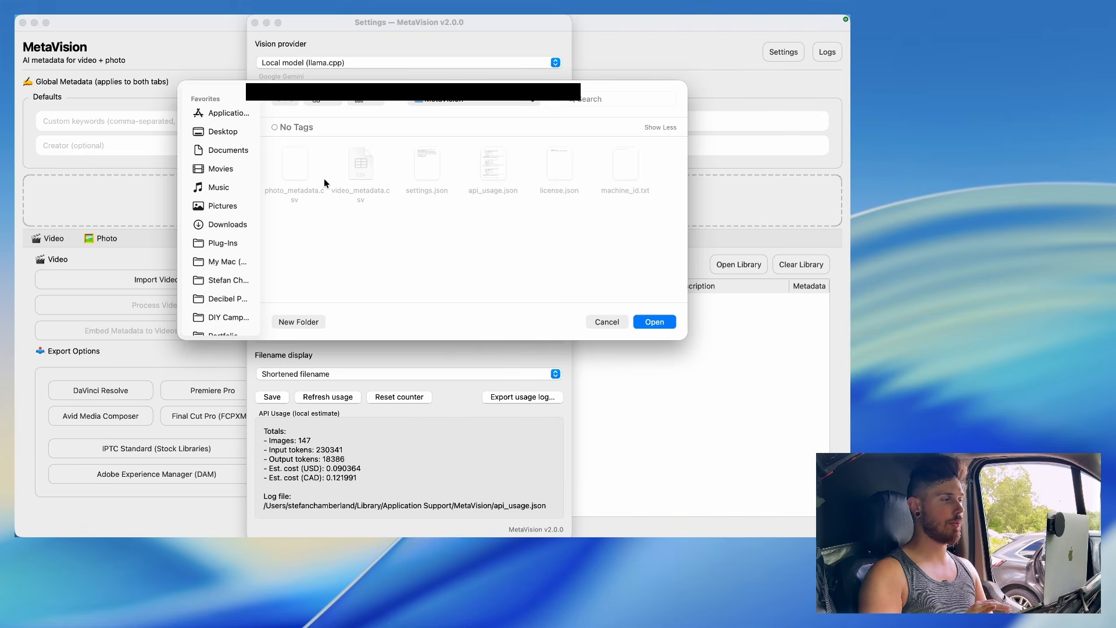
scroll(213, 275, down, 15)
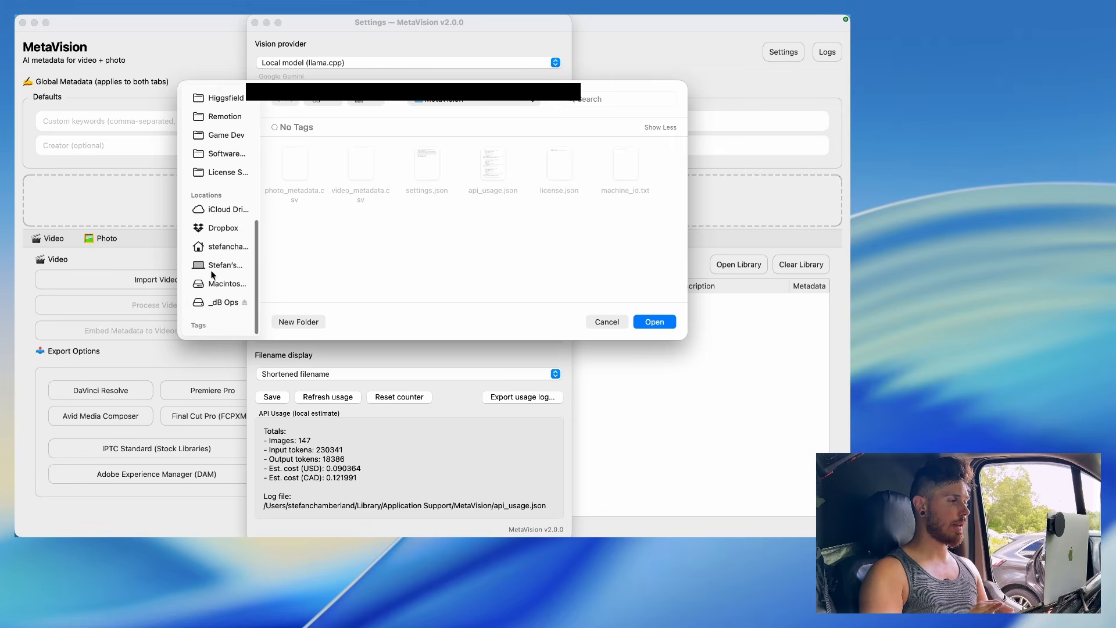
click(230, 302)
click(365, 173)
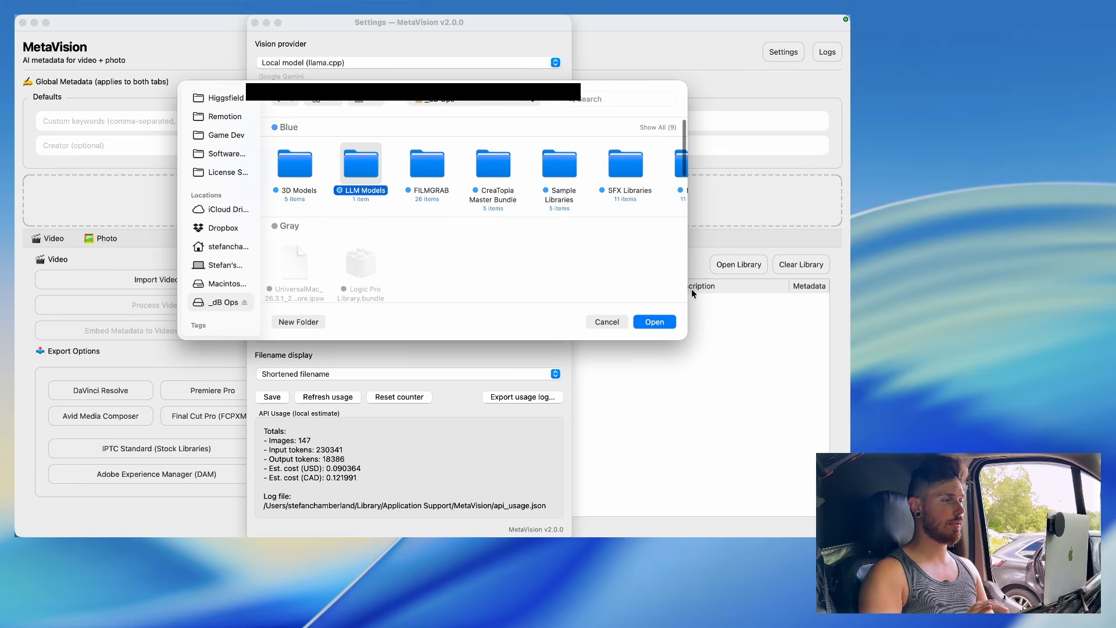
click(654, 322)
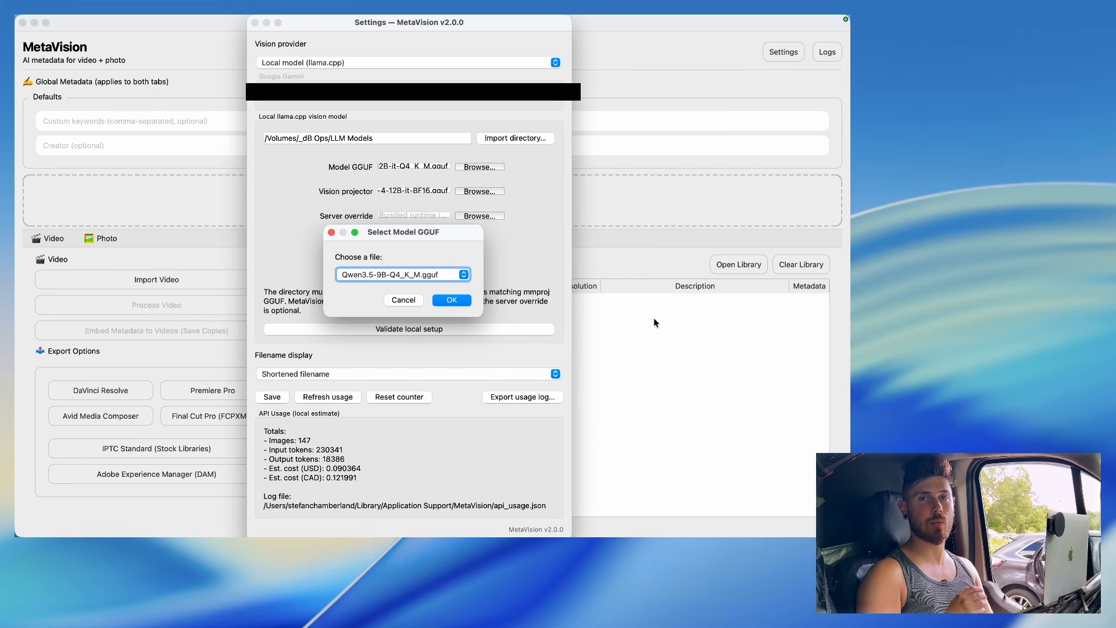
- Choose gemma-4-12B-it-Q4_K_M.gguf as the model and mmproj-gemma-4-12B-it-BF16.gguf as its vision projector
click(407, 274)
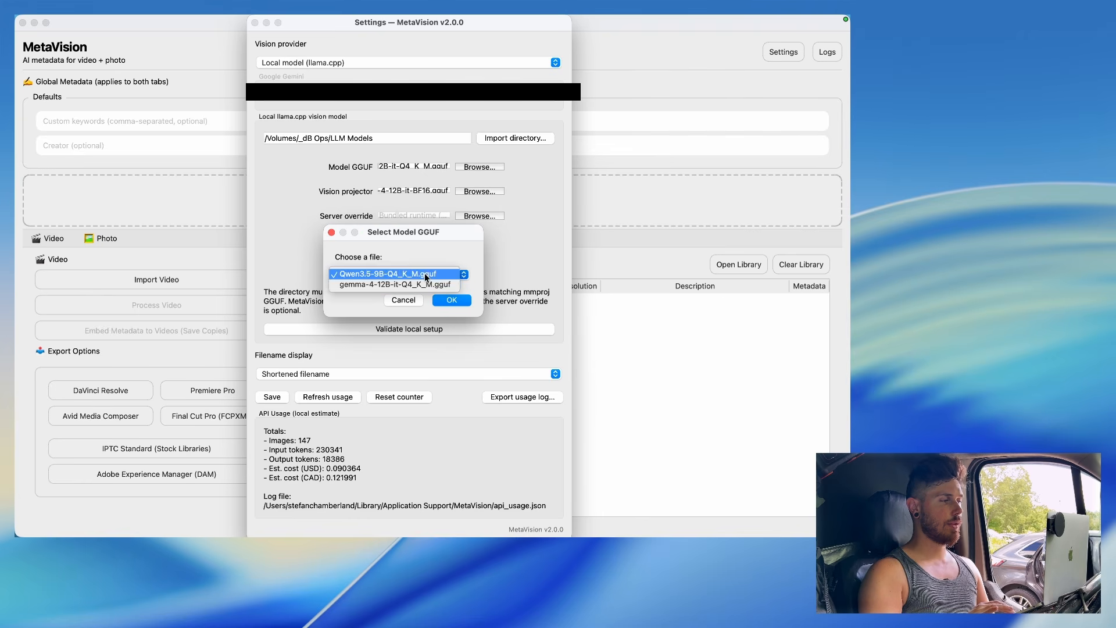
click(416, 282)
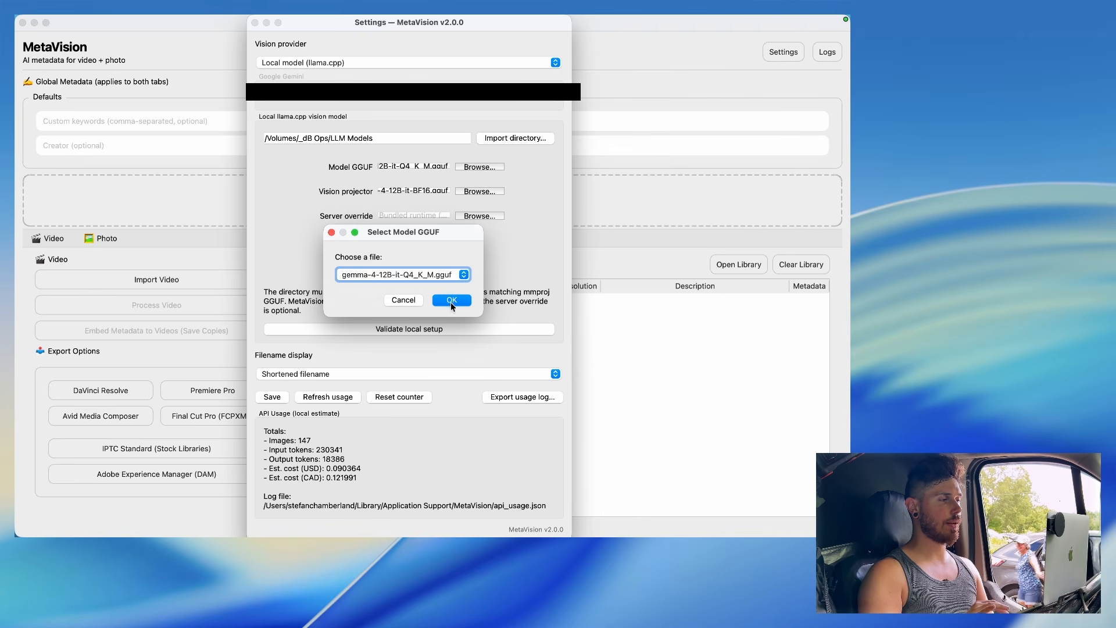
click(452, 301)
click(423, 277)
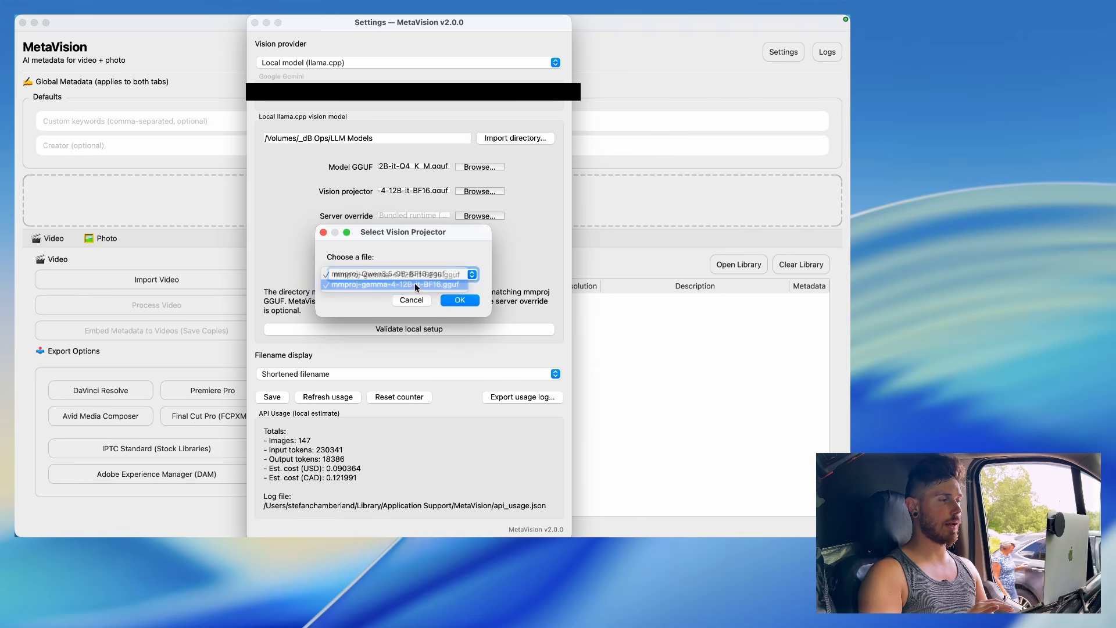
click(414, 282)
click(465, 302)
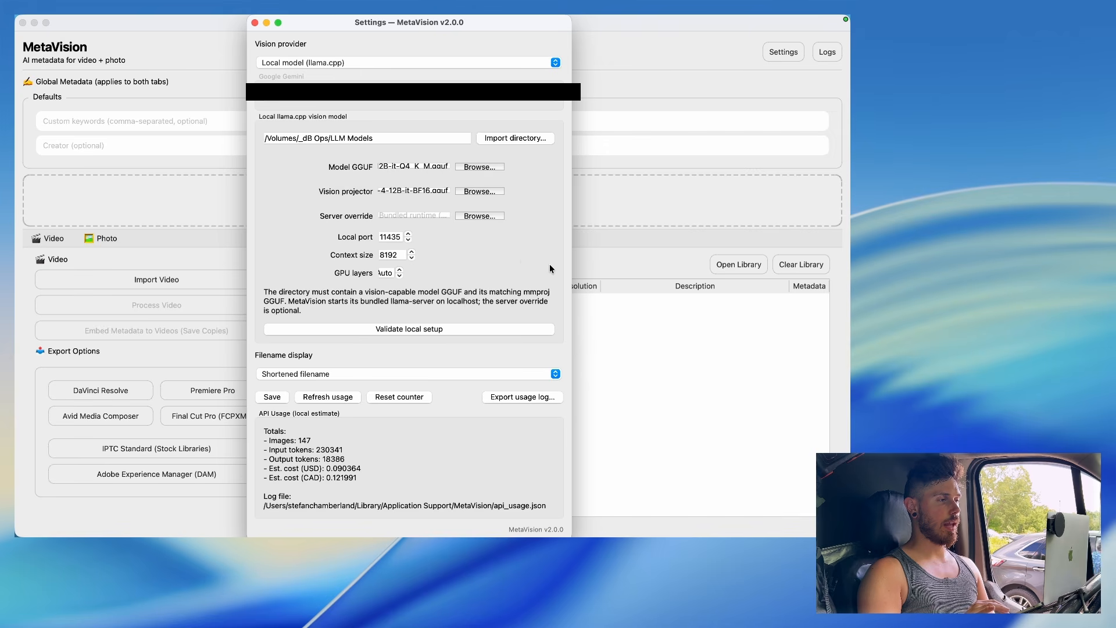
- Validate the local model setup, then save the settings and close them
click(415, 329)
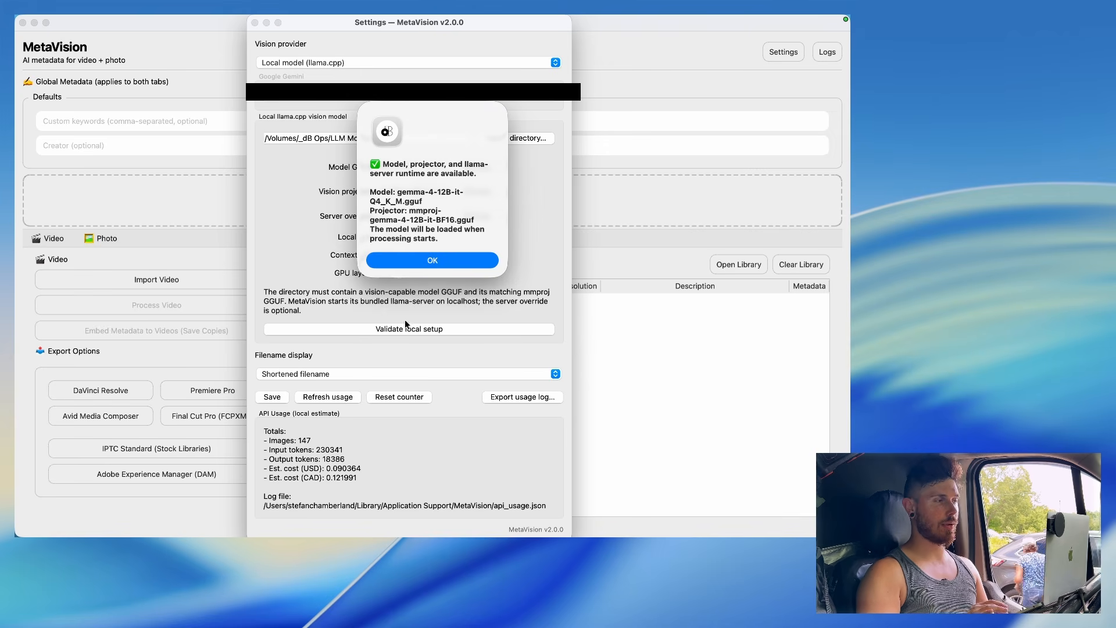
click(442, 260)
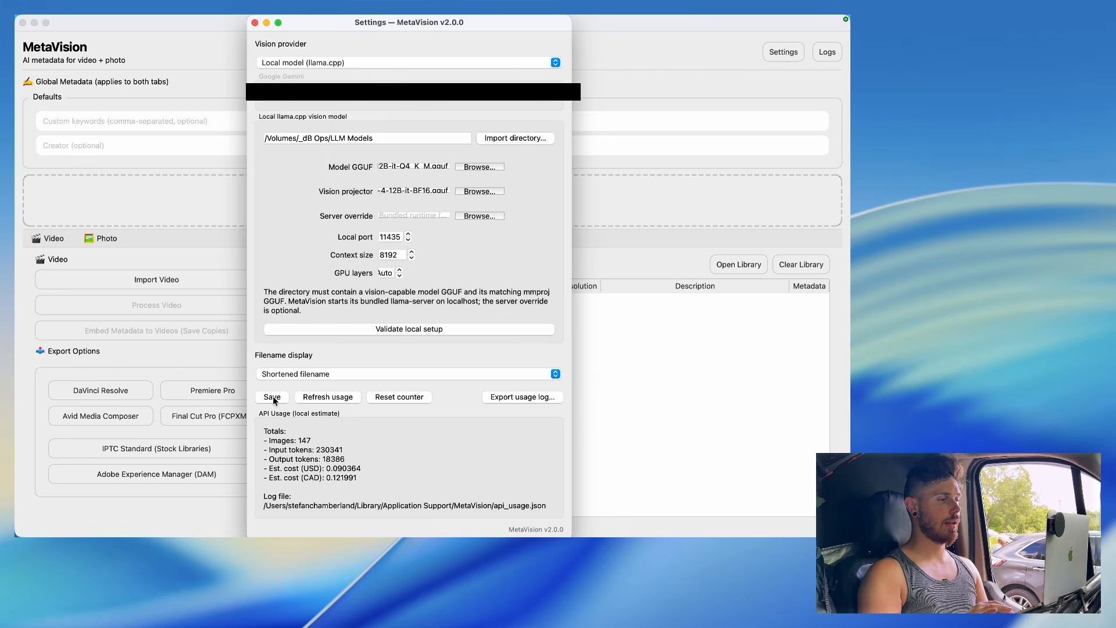
click(272, 397)
click(474, 218)
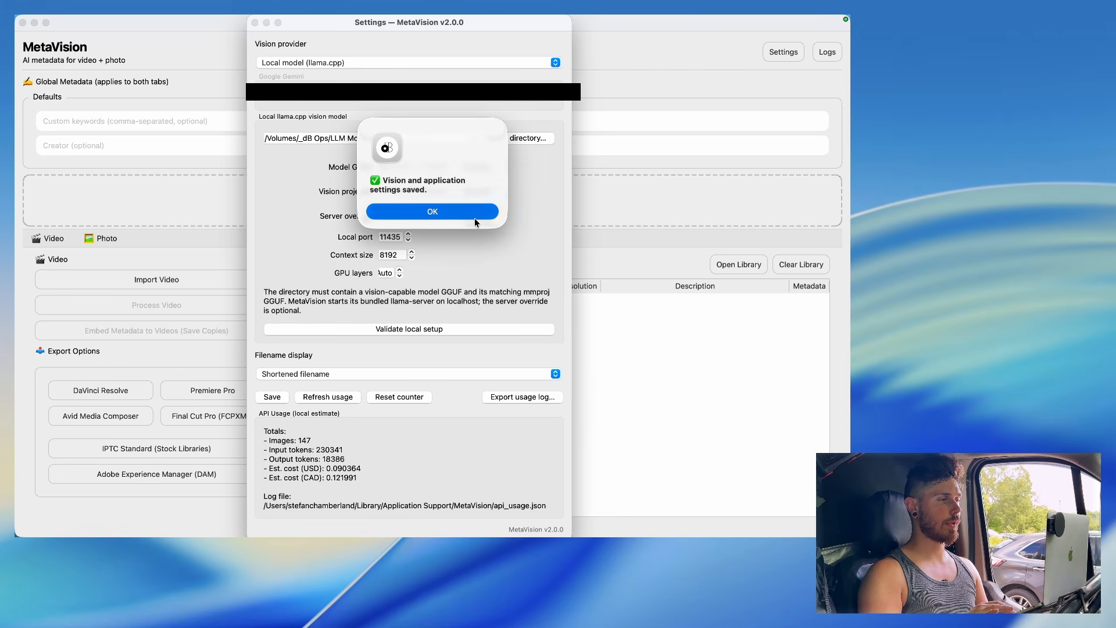
click(254, 22)
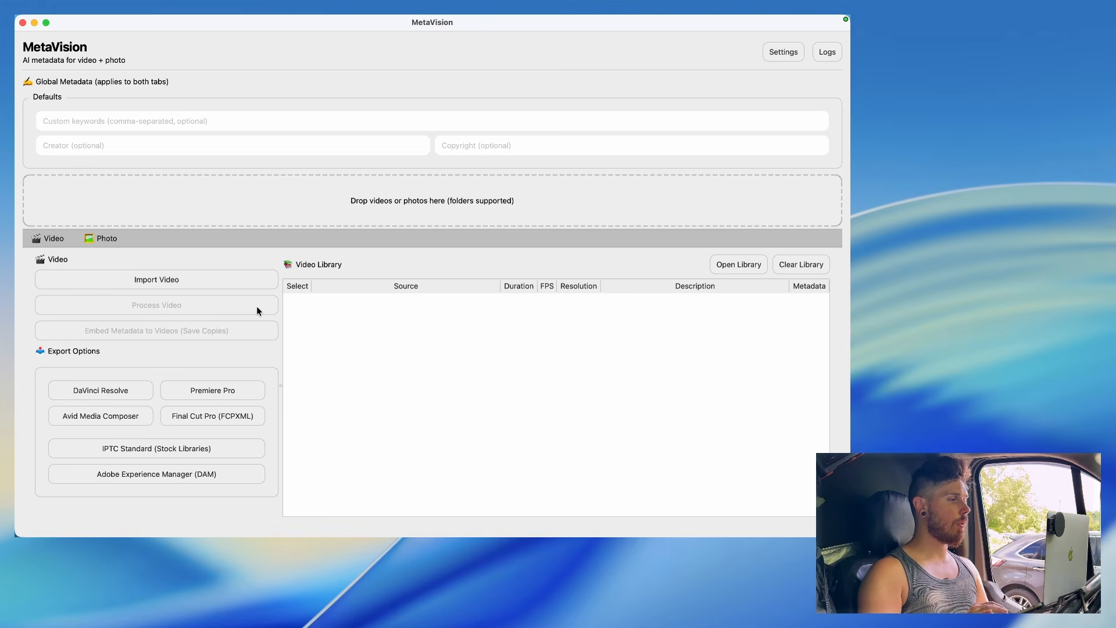
- Import 265271_small copy 2.mp4 and 265271_small copy 3.mp4 from the Movies folder and process both videos to generate metadata
click(215, 281)
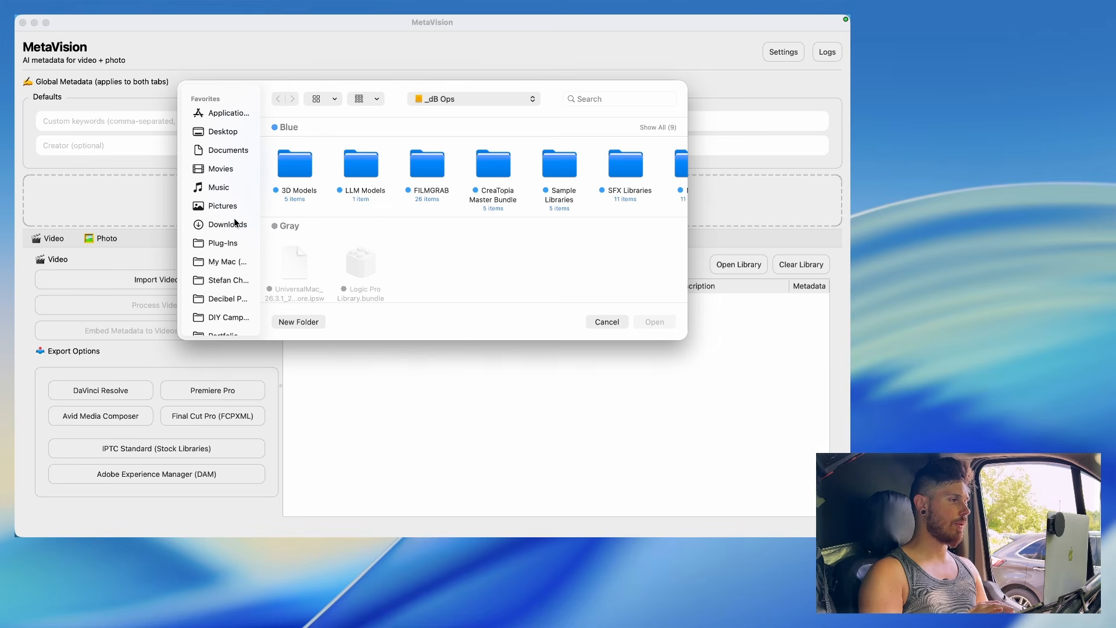
click(235, 176)
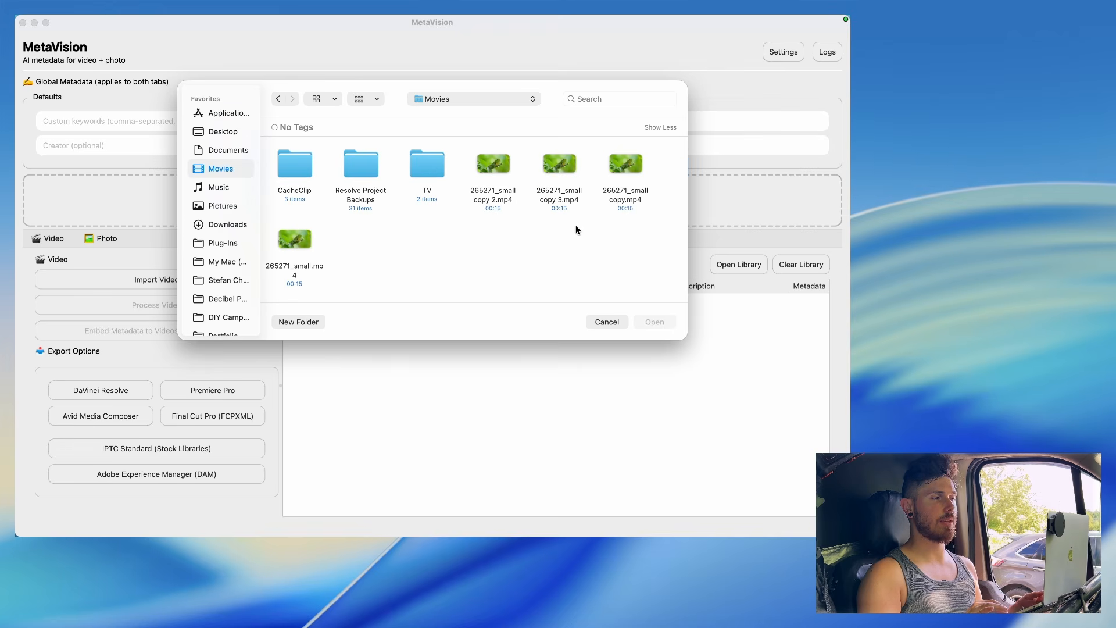
drag(575, 230, 493, 154)
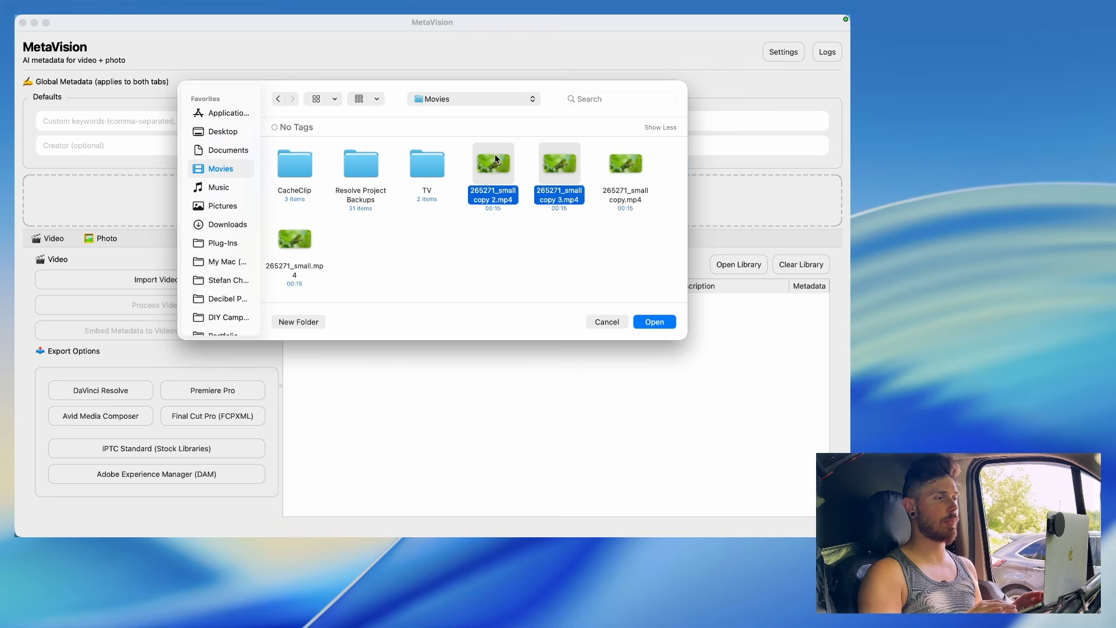
click(654, 324)
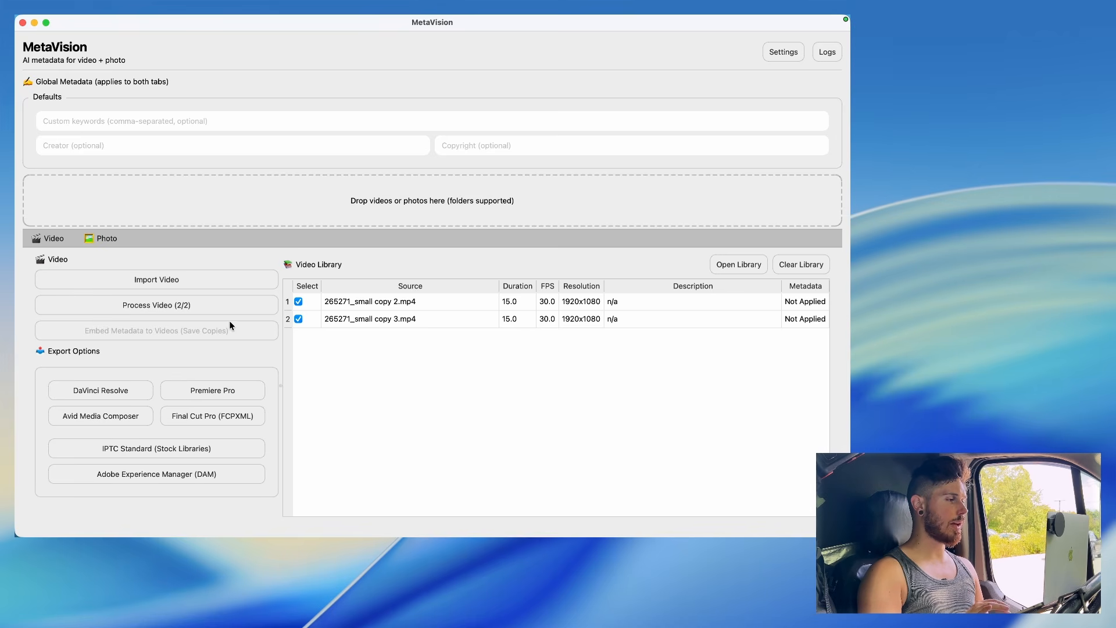
click(165, 305)
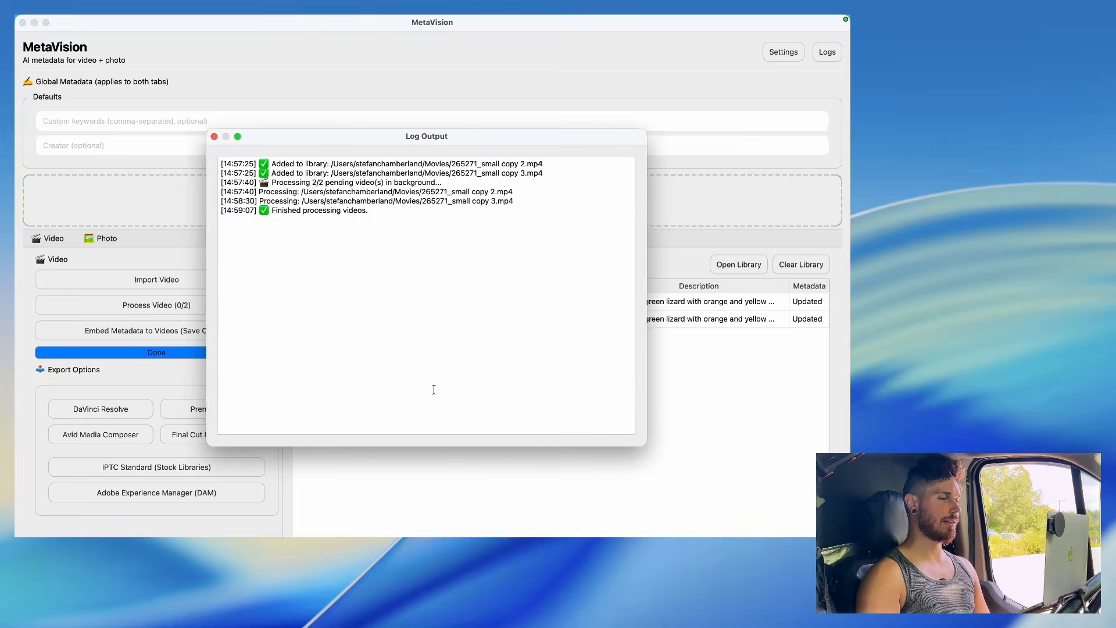
click(213, 137)
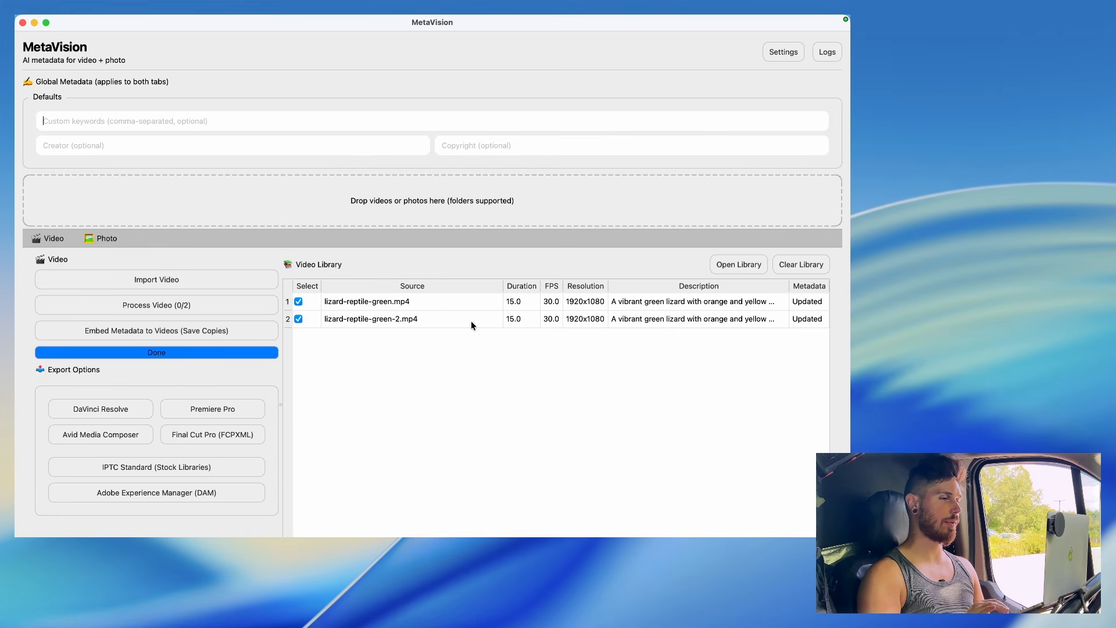
- Open the video library spreadsheet, examine the description, shortened filename and keyword columns for both clips, and close it
click(737, 265)
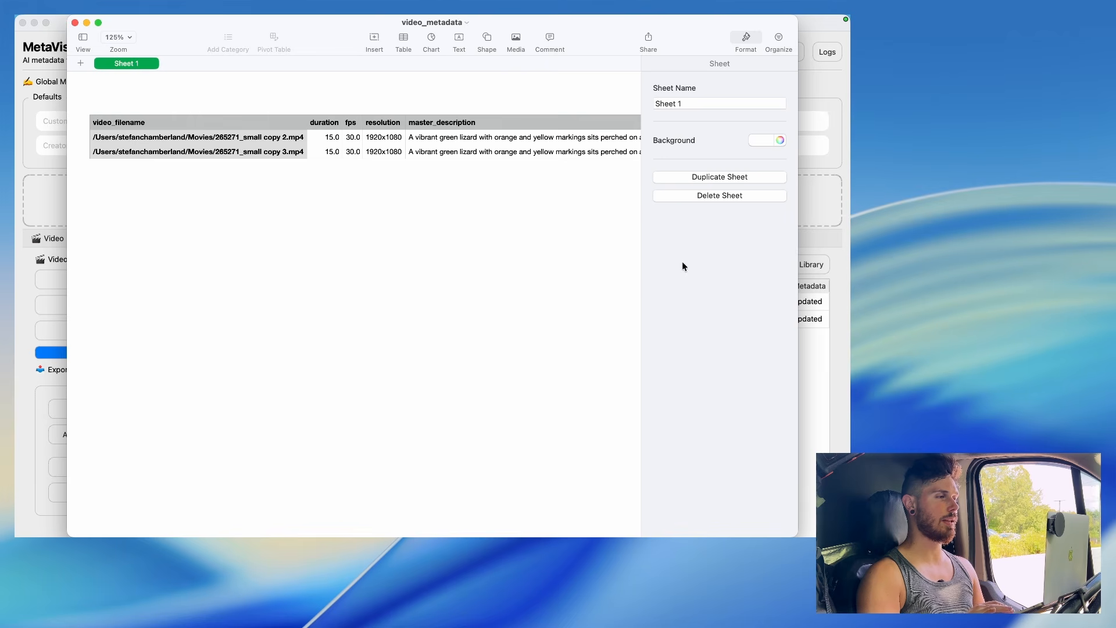
scroll(447, 210, right, 10)
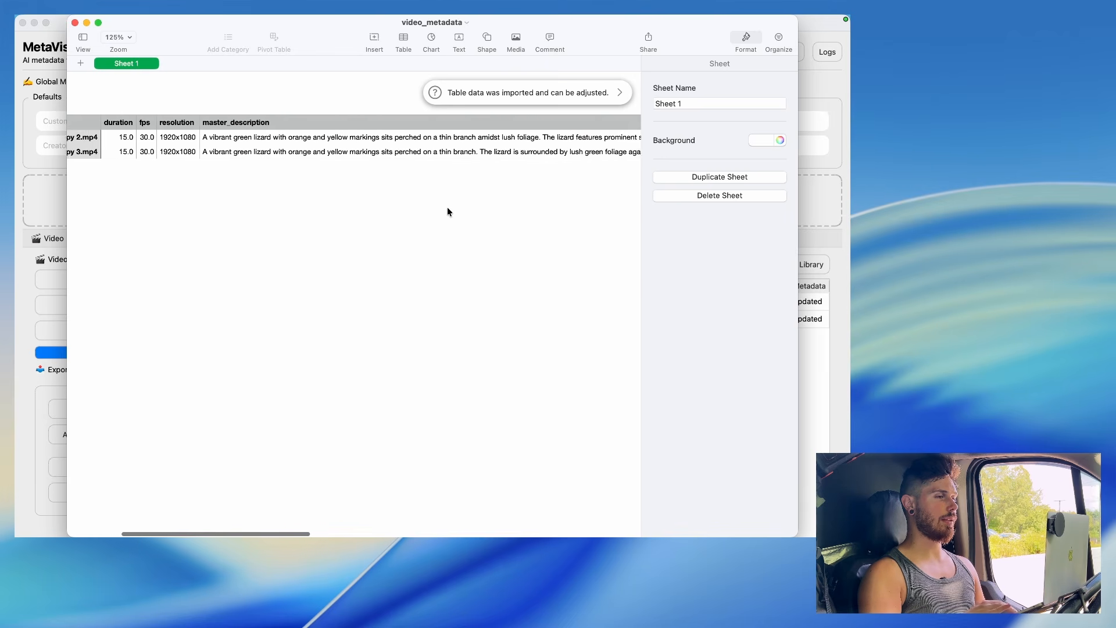
scroll(449, 210, right, 5)
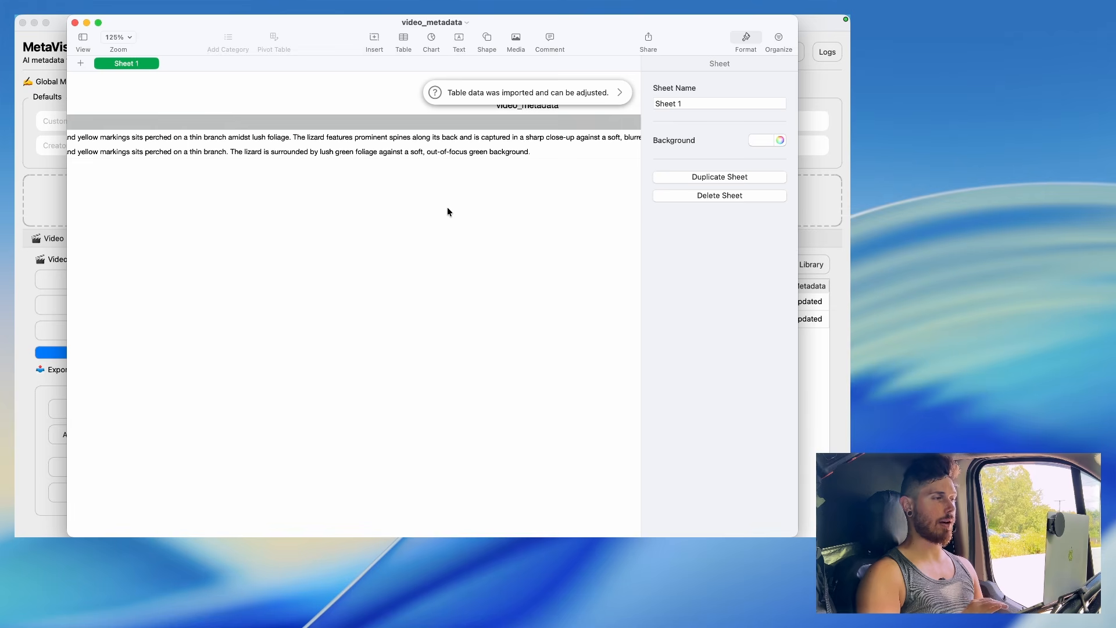
scroll(447, 208, left, 12)
scroll(447, 212, right, 12)
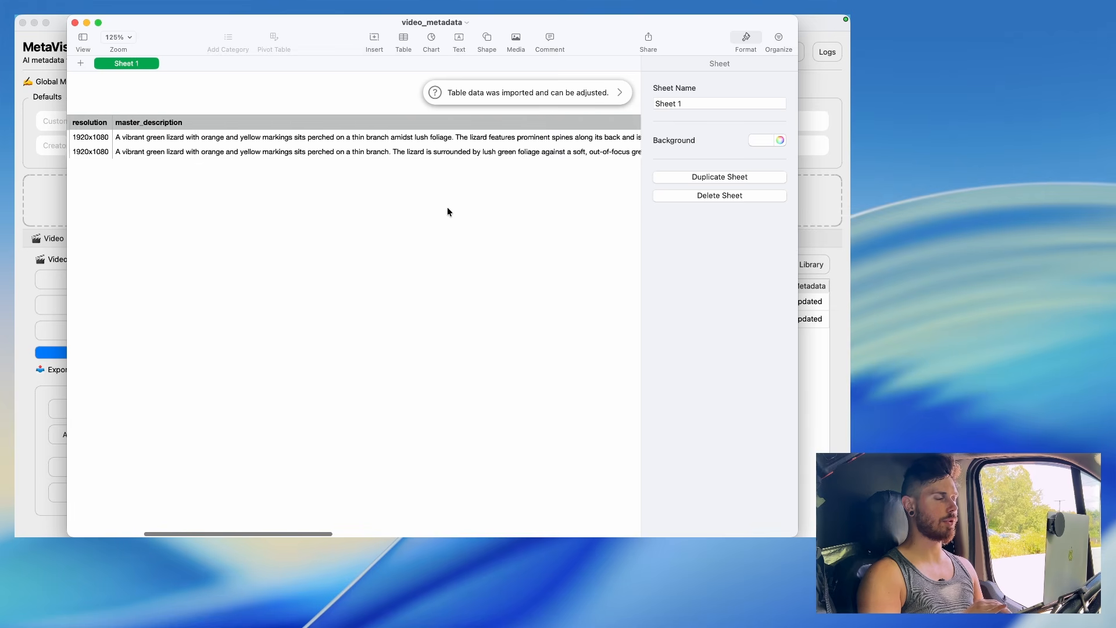
scroll(448, 212, right, 2)
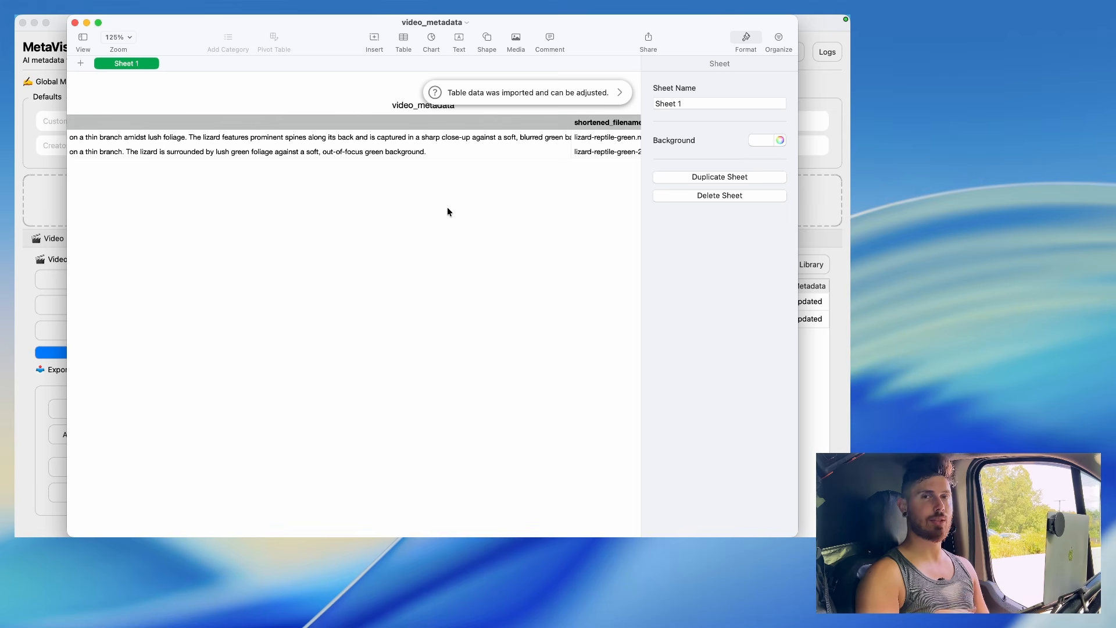
scroll(468, 204, right, 1)
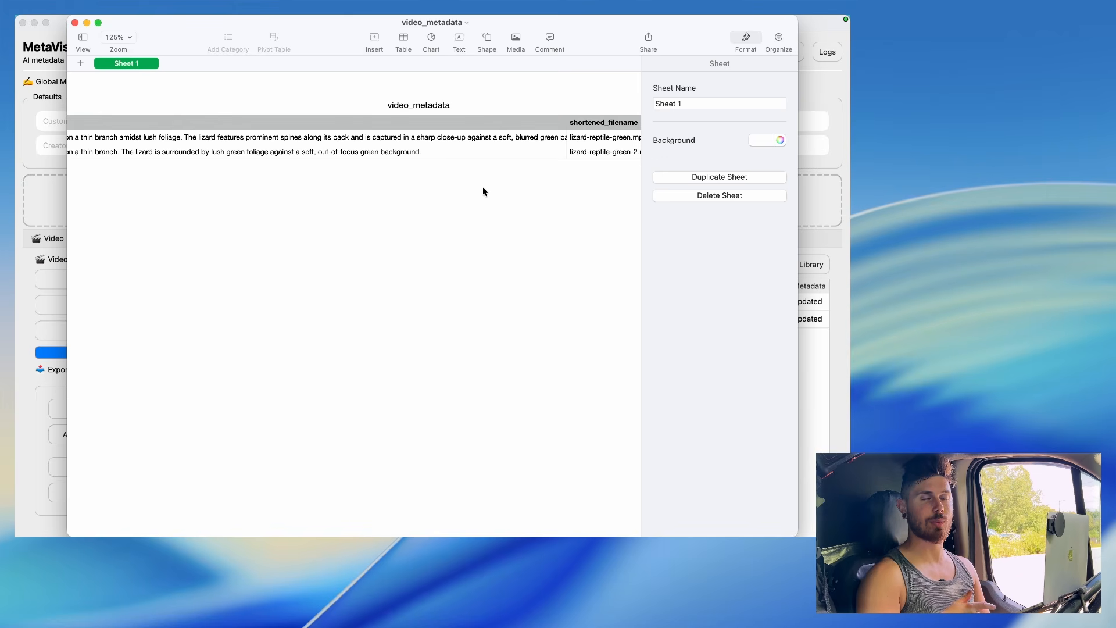
scroll(503, 184, right, 5)
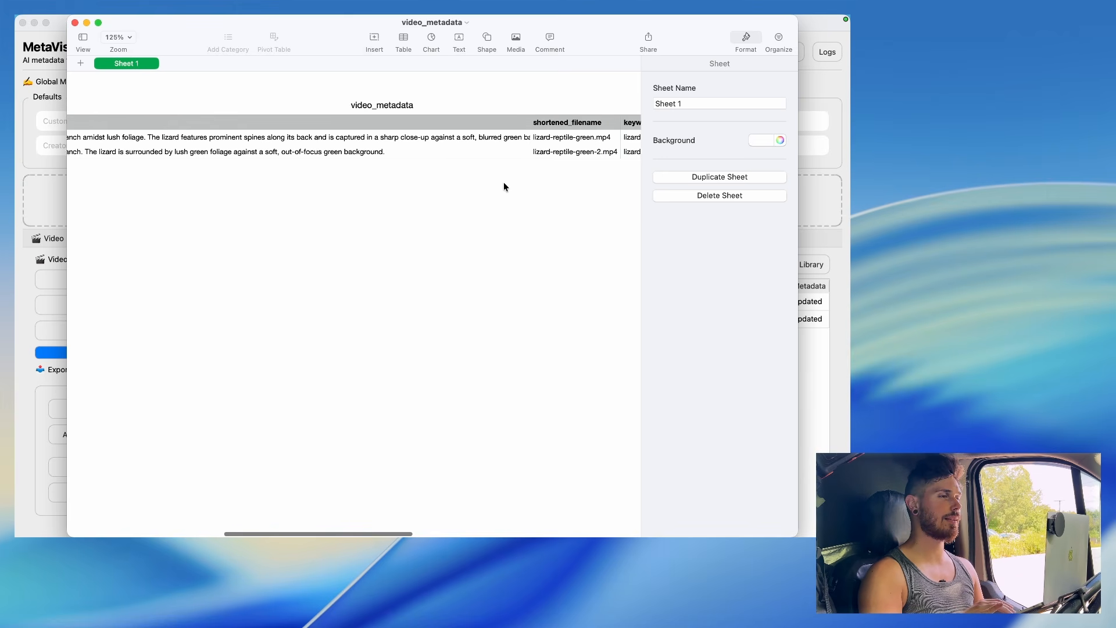
scroll(503, 185, right, 8)
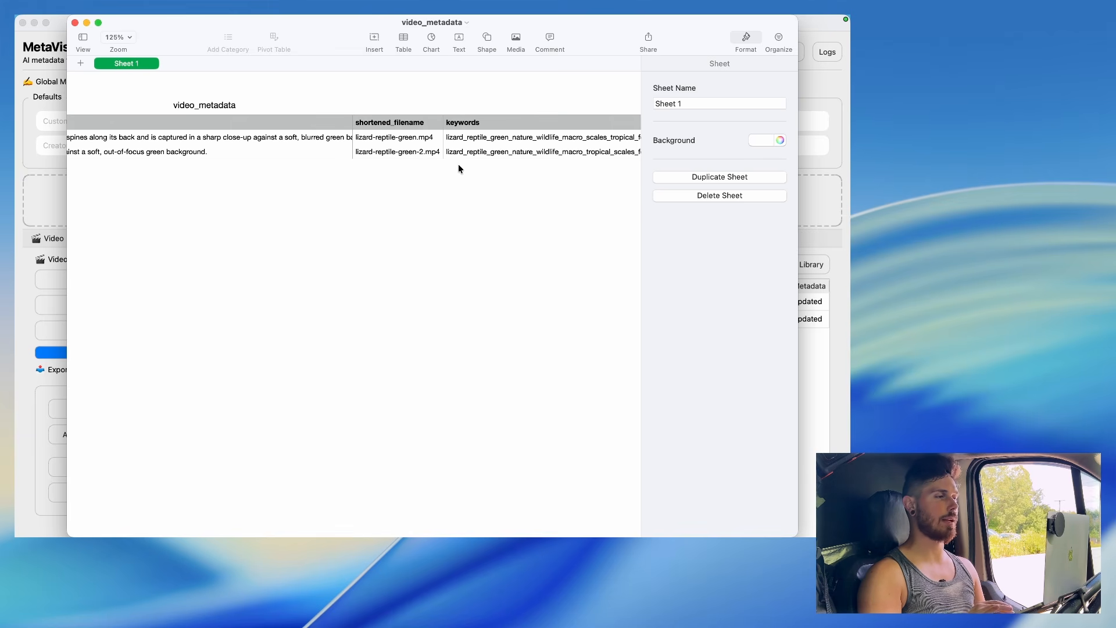
scroll(473, 177, right, 10)
scroll(473, 177, right, 6)
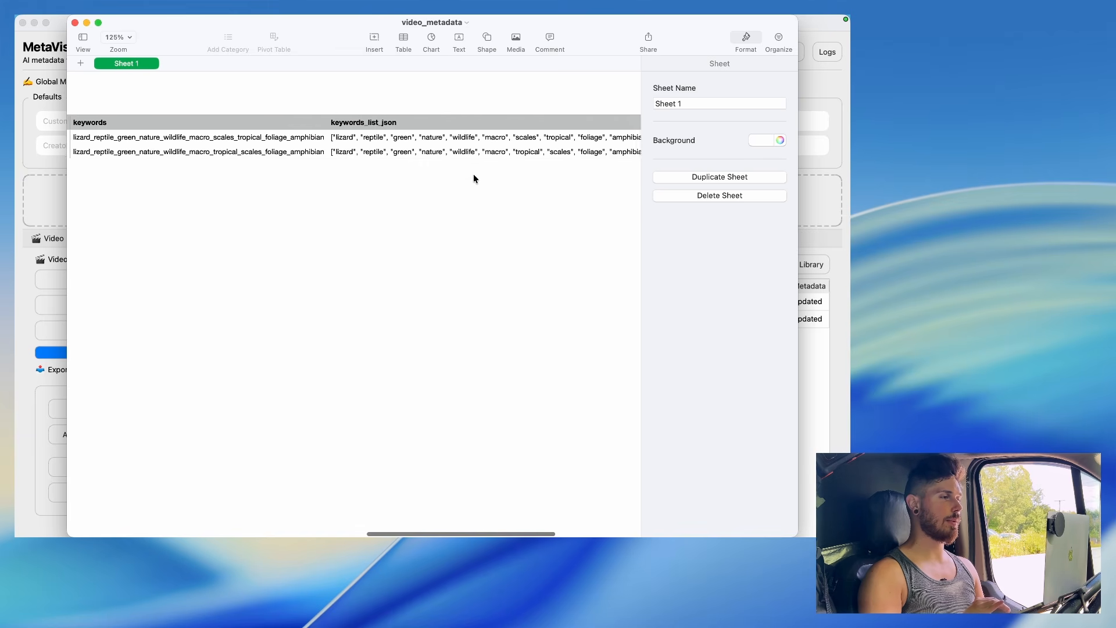
click(75, 23)
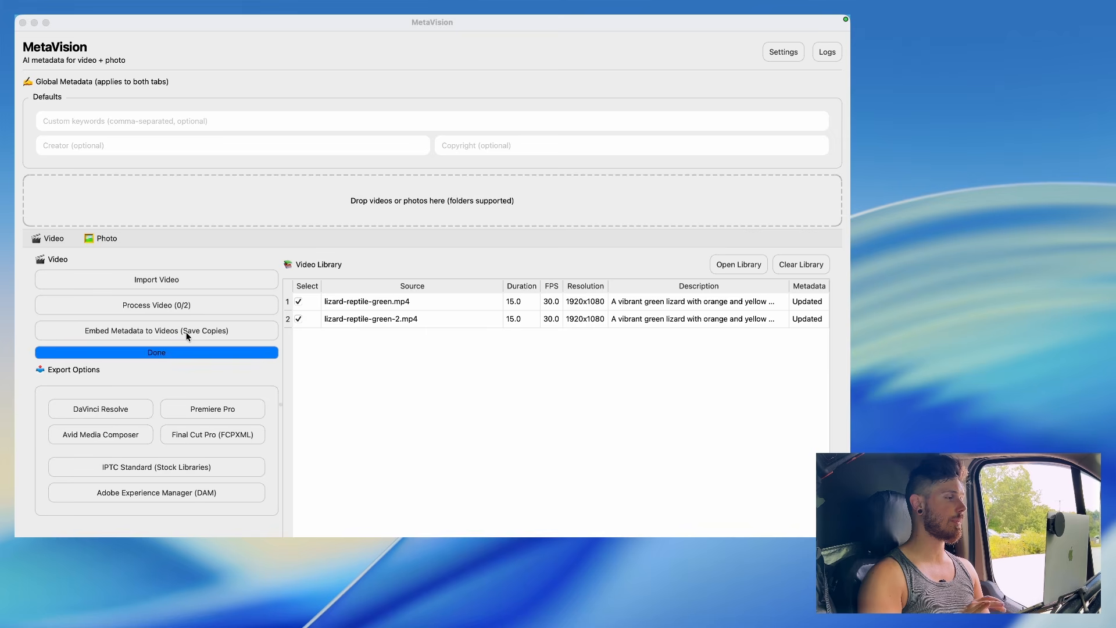
click(101, 238)
click(53, 239)
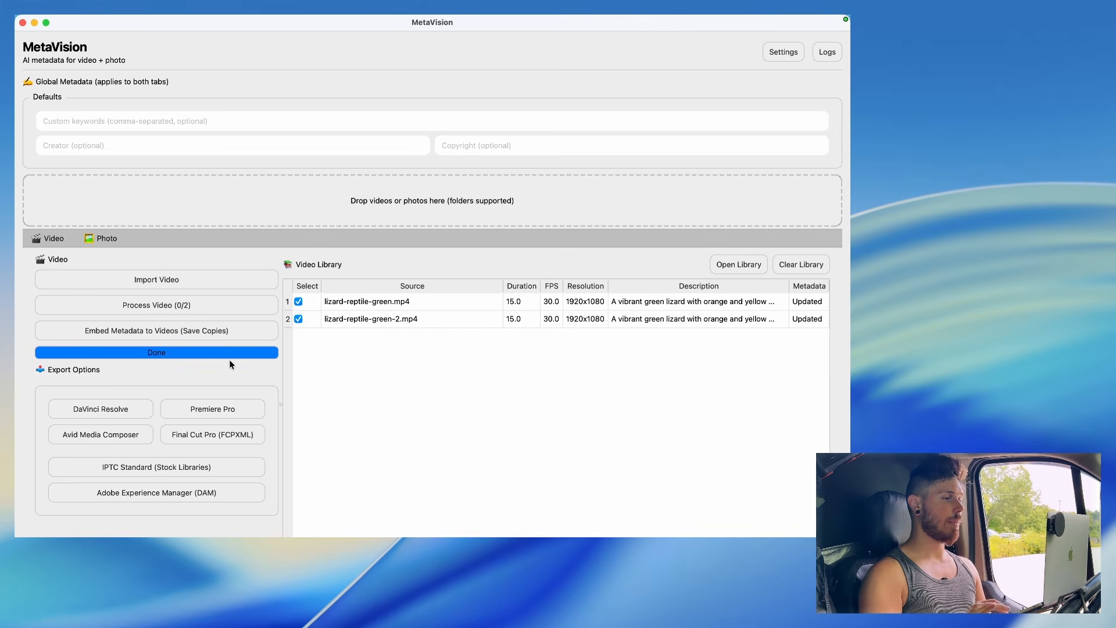